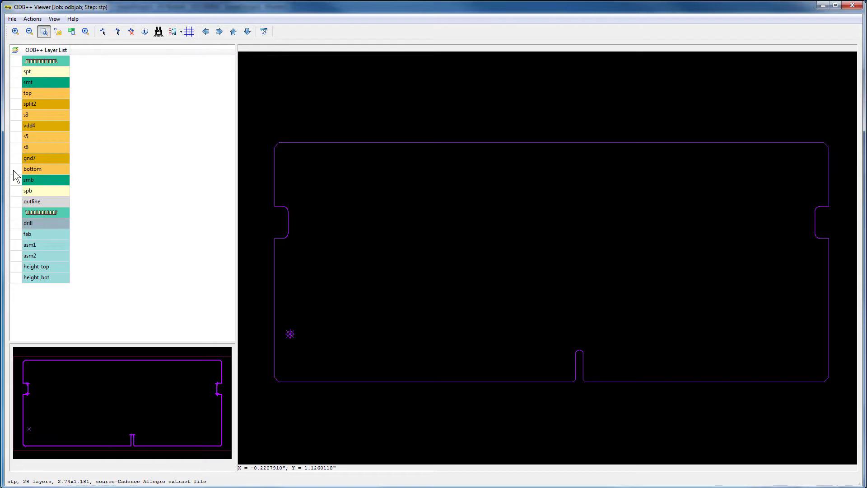
# Step: Turn on the top, split2, s3, vdd4, s5, s6 and gnd7 layers, then make bottom the active layer
pyautogui.click(16, 93)
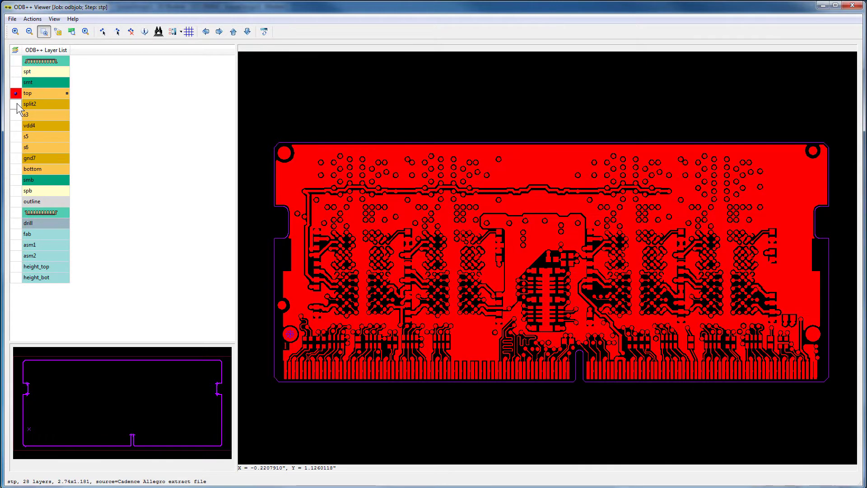
pyautogui.click(17, 104)
pyautogui.click(17, 115)
pyautogui.click(16, 126)
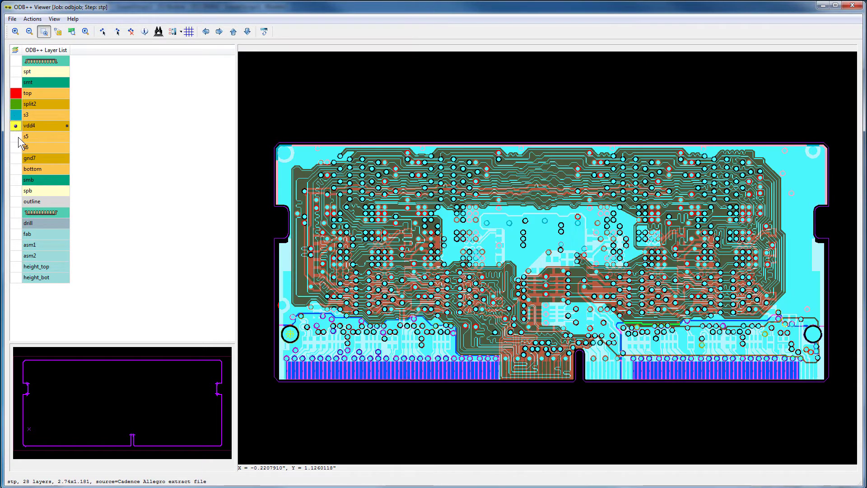
pyautogui.click(16, 136)
pyautogui.click(16, 148)
pyautogui.click(16, 158)
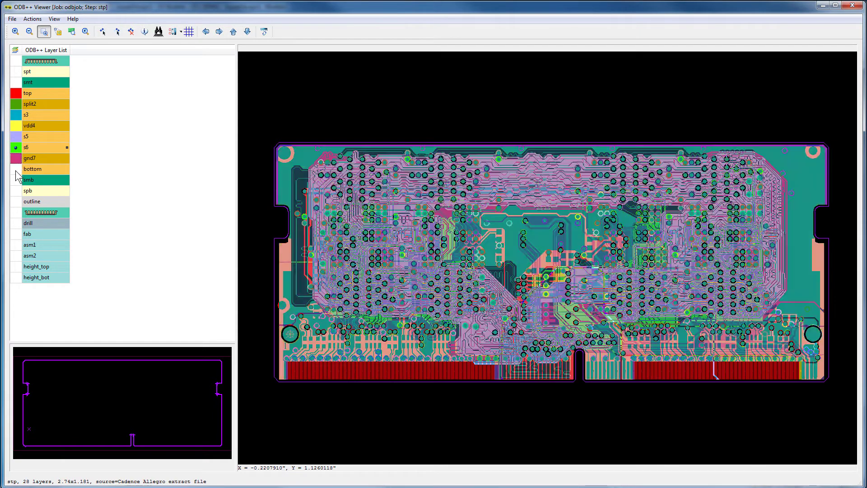
pyautogui.click(16, 170)
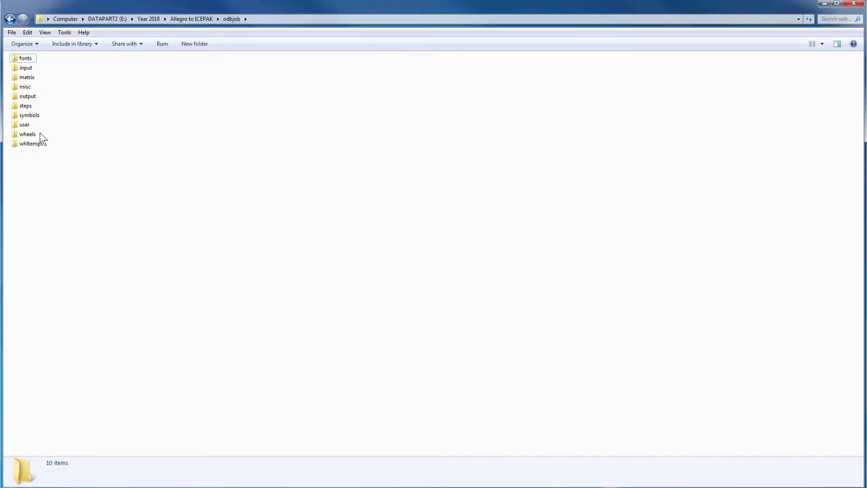
# Step: Navigate into odbjob's steps\stp\layers folder
pyautogui.doubleClick(25, 105)
pyautogui.doubleClick(27, 72)
pyautogui.doubleClick(29, 88)
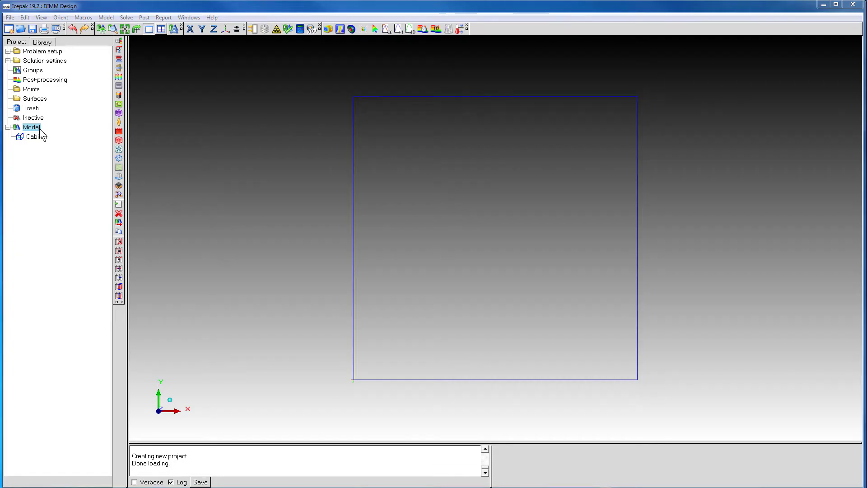
# Step: Create a new Pcb object, pcb.1, under the Model node
pyautogui.rightClick(40, 129)
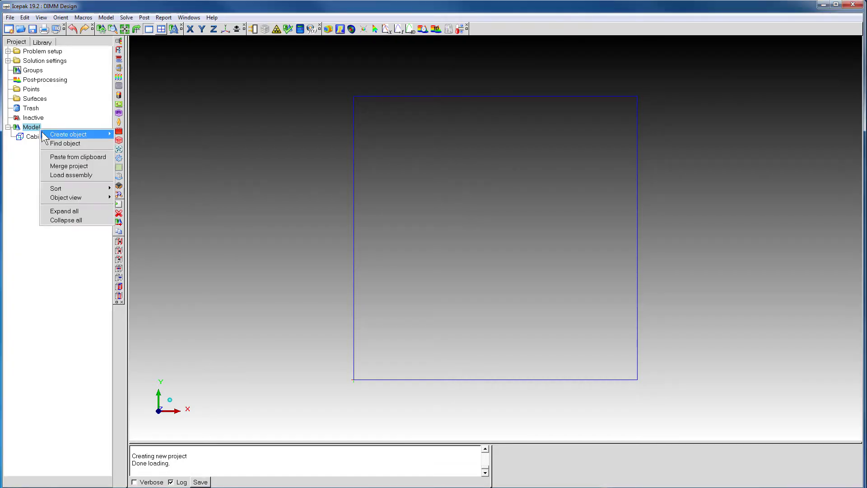
pyautogui.moveTo(49, 137)
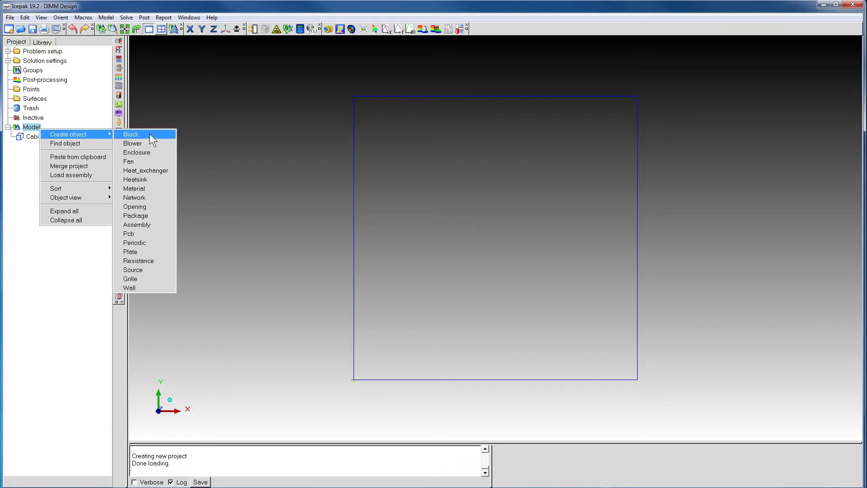
pyautogui.click(132, 234)
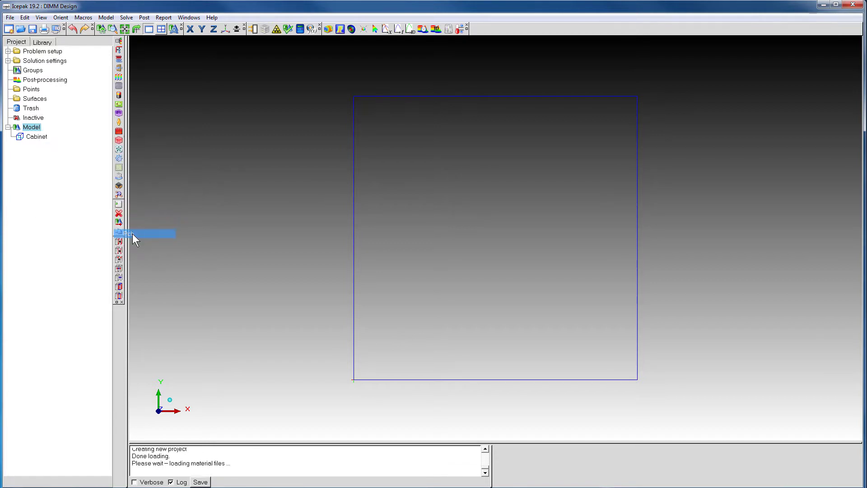
# Step: Rotate the cabinet into 3-D and open pcb.1's Geometry properties
pyautogui.moveTo(454, 269); pyautogui.dragTo(385, 340)
pyautogui.click(33, 146)
pyautogui.rightClick(38, 149)
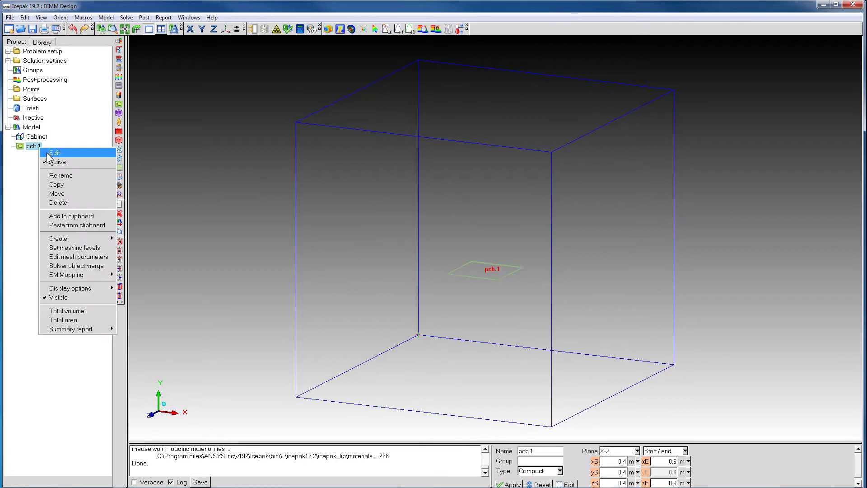
pyautogui.click(53, 153)
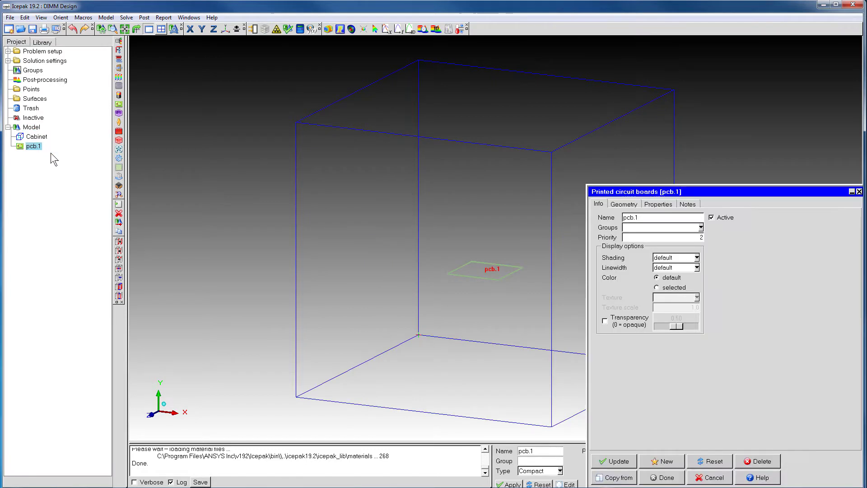
pyautogui.click(627, 206)
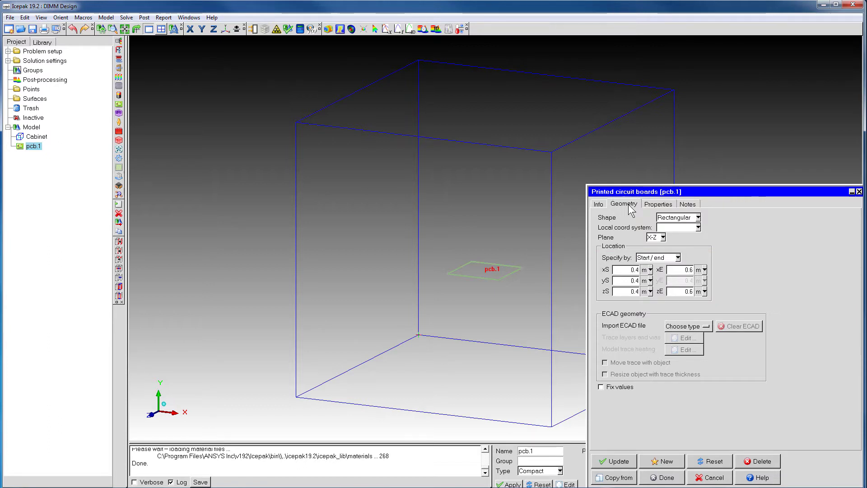
# Step: Set pcb.1's ECAD import type to ODB++ Design and locate the odbjob folder
pyautogui.click(708, 326)
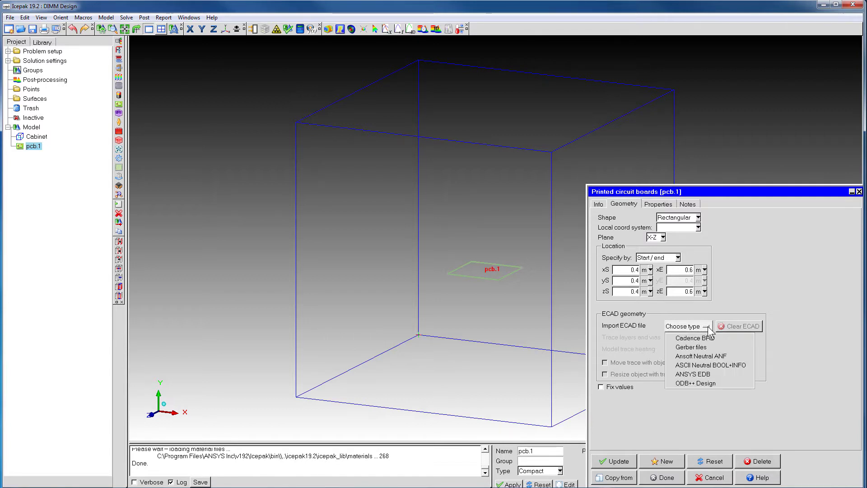
pyautogui.click(704, 384)
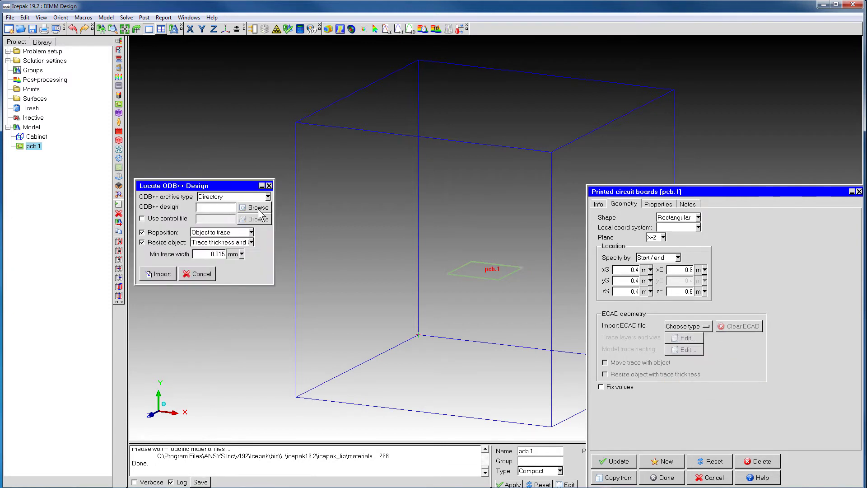
pyautogui.click(255, 208)
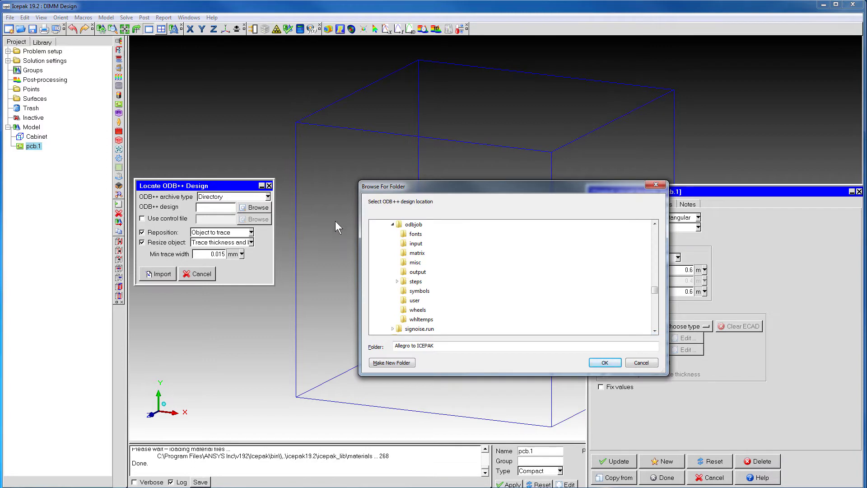
pyautogui.click(413, 225)
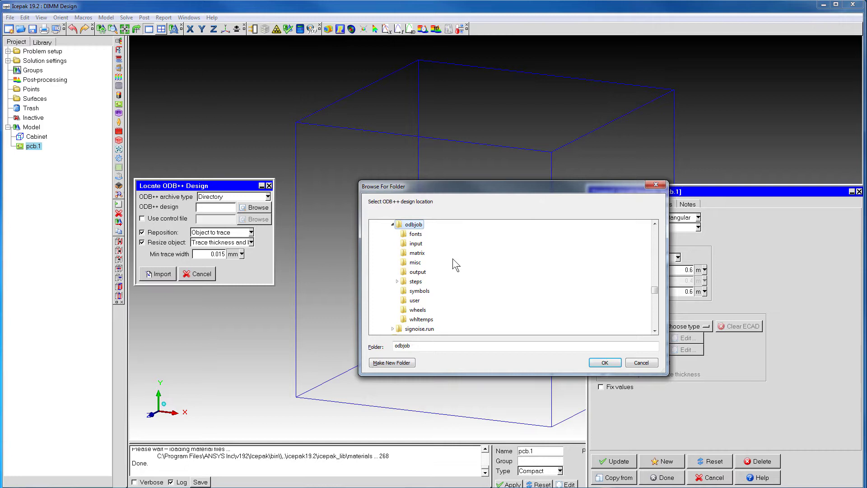
pyautogui.click(606, 363)
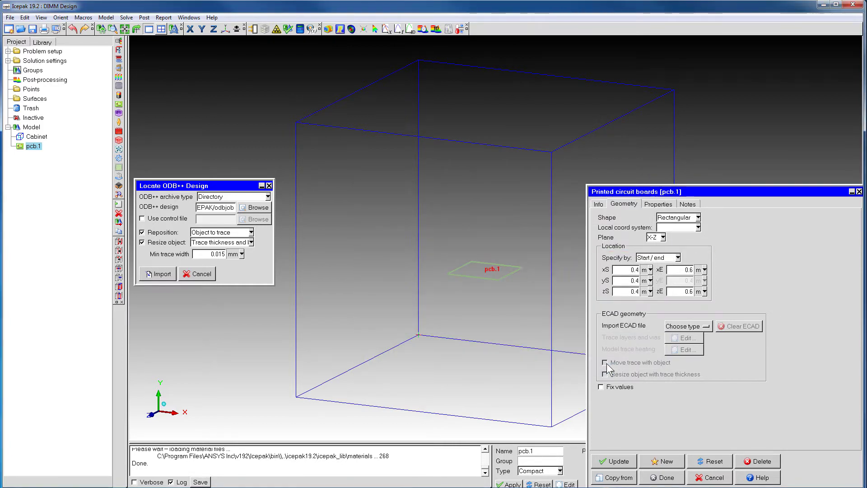
# Step: Import odbjob with 'Object to trace' repositioning and 'Trace thickness and bounding box' resizing
pyautogui.click(251, 232)
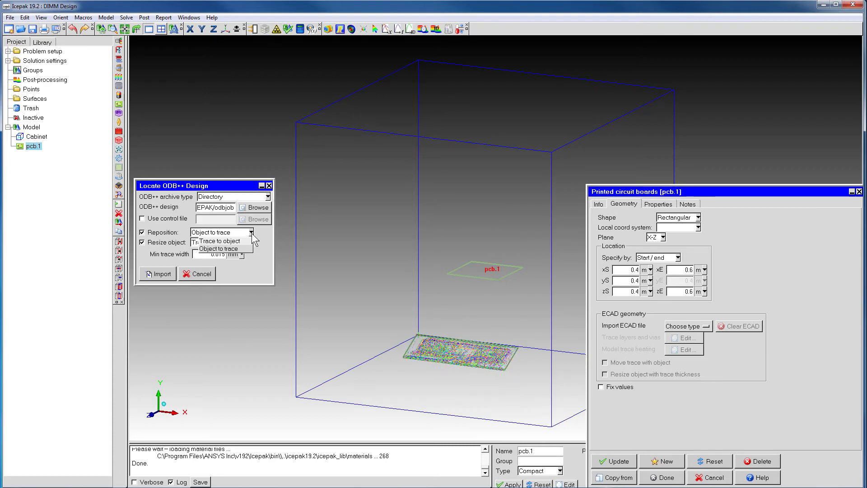
pyautogui.click(252, 233)
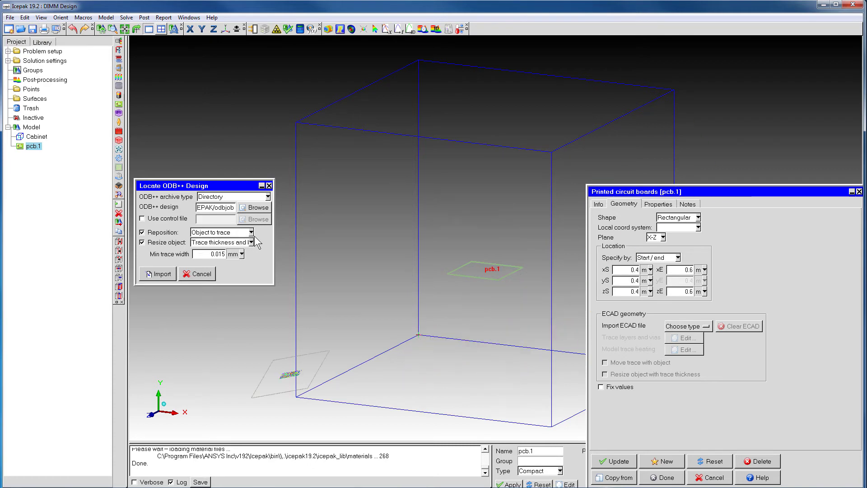
pyautogui.click(253, 241)
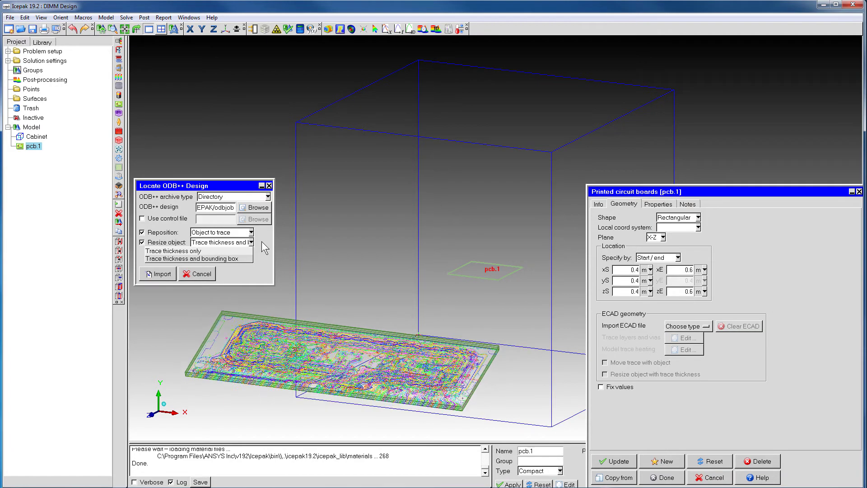
pyautogui.press('Return')
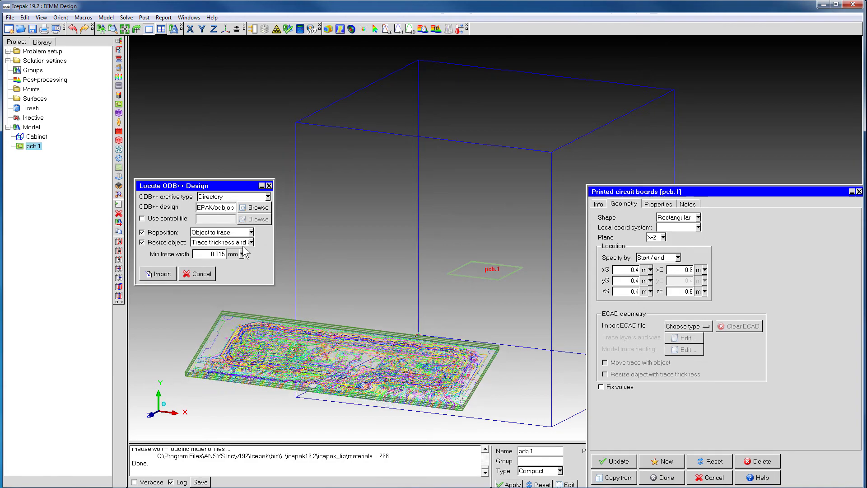
pyautogui.click(153, 273)
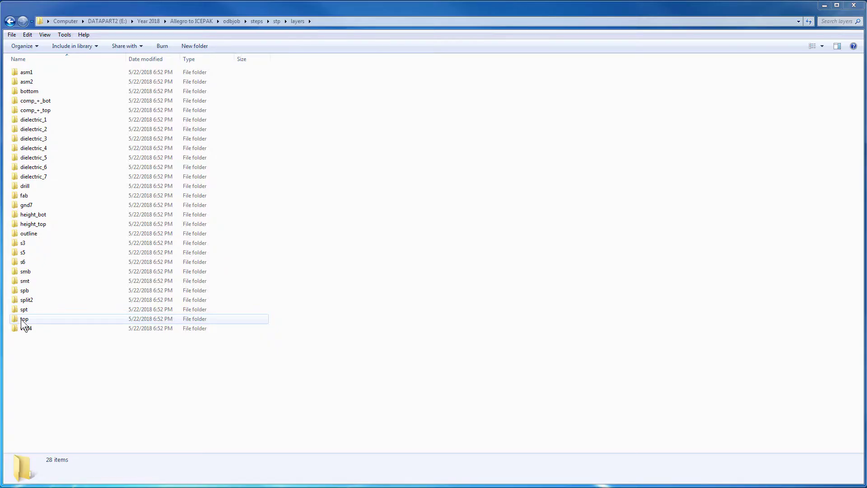
# Step: Open the top layer's attrlist file in Notepad++ to check its UNITS=MM line
pyautogui.doubleClick(21, 319)
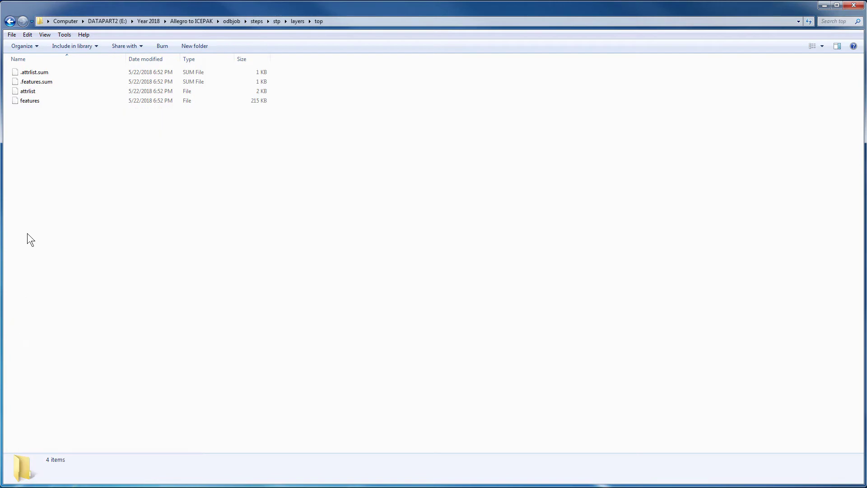
pyautogui.rightClick(36, 92)
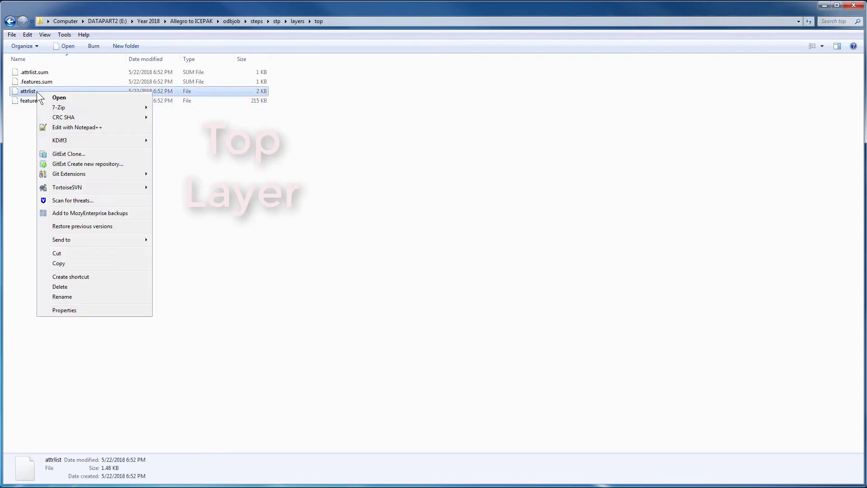
pyautogui.click(55, 127)
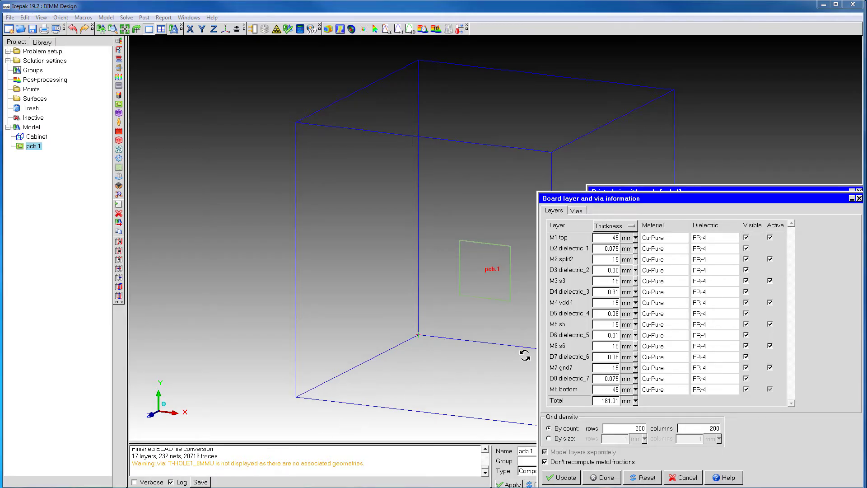
# Step: Change the M1–M4 (top, split2, s3, vdd4) thickness units from mm to microns
pyautogui.click(635, 238)
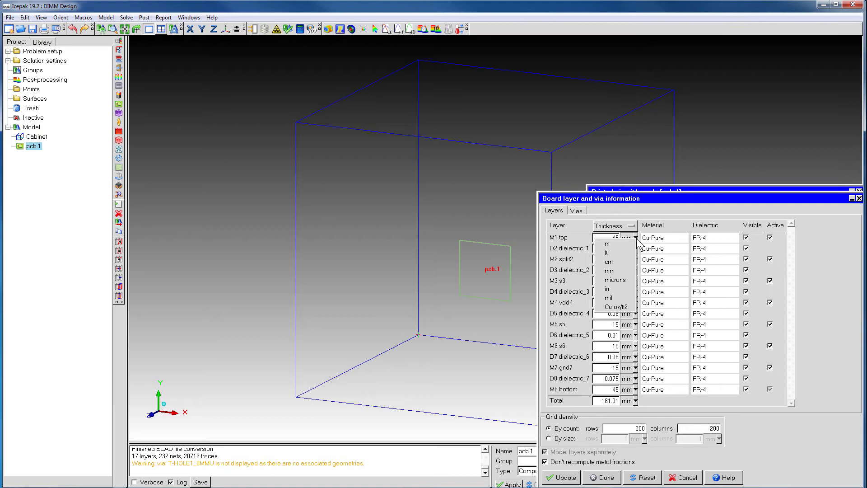
pyautogui.click(629, 281)
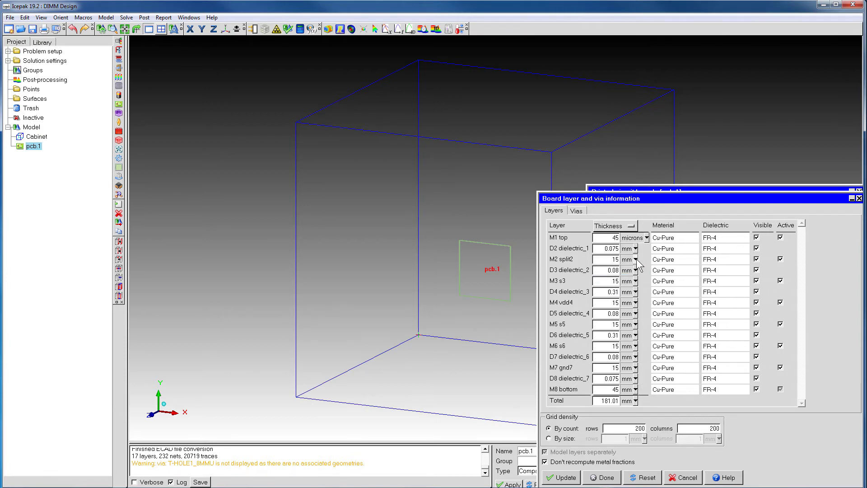
pyautogui.click(635, 259)
pyautogui.click(626, 302)
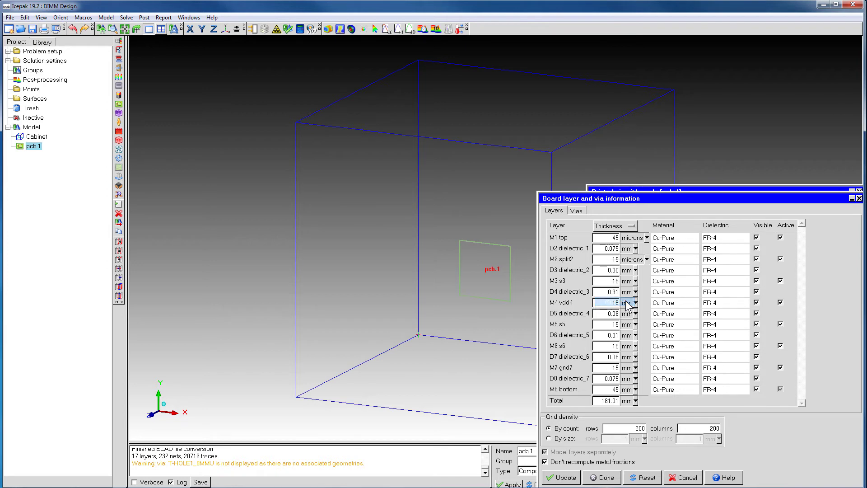
pyautogui.click(636, 281)
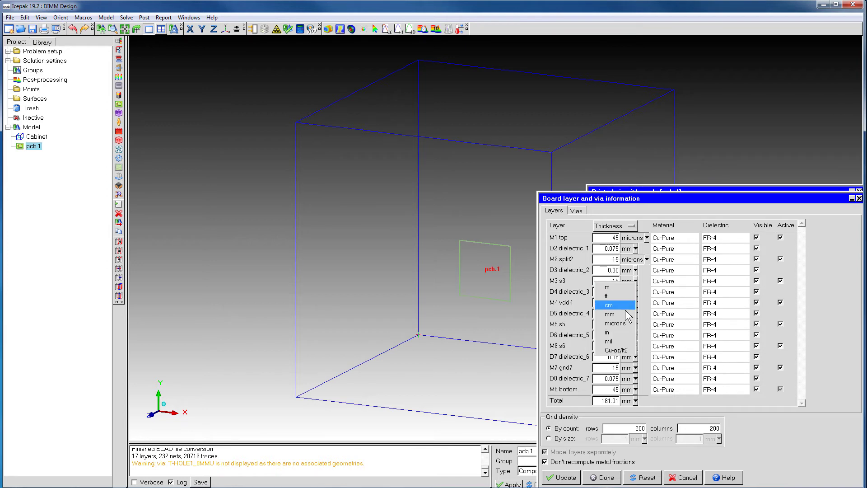
pyautogui.click(626, 324)
pyautogui.click(635, 303)
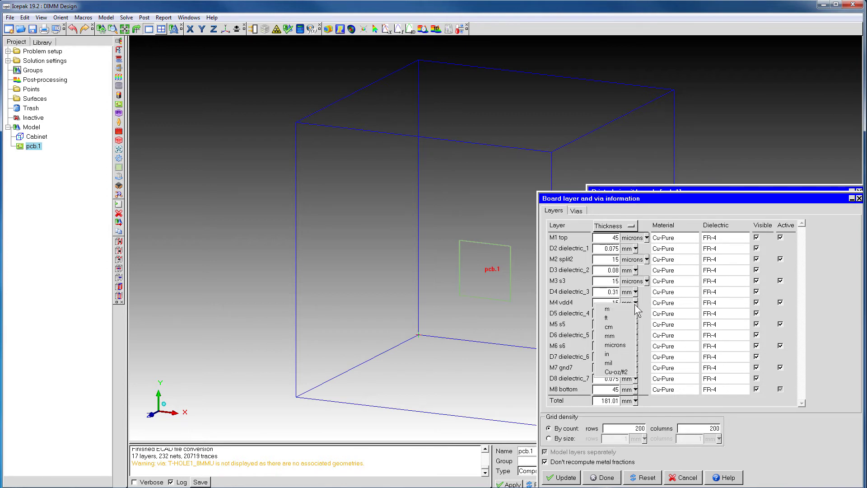
pyautogui.click(627, 346)
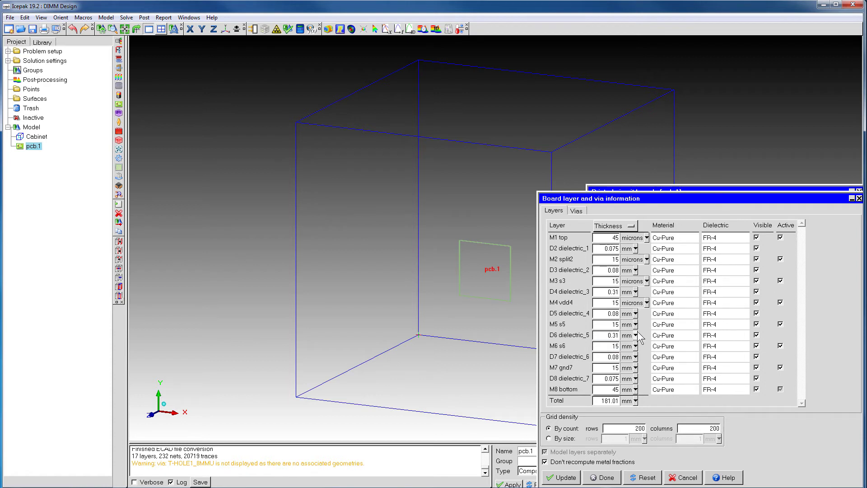
# Step: Change the M5–M8 (s5, s6, gnd7, bottom) thickness units to microns and update the board
pyautogui.click(636, 324)
pyautogui.click(626, 368)
pyautogui.click(635, 346)
pyautogui.click(627, 389)
pyautogui.click(635, 368)
pyautogui.click(626, 411)
pyautogui.click(635, 389)
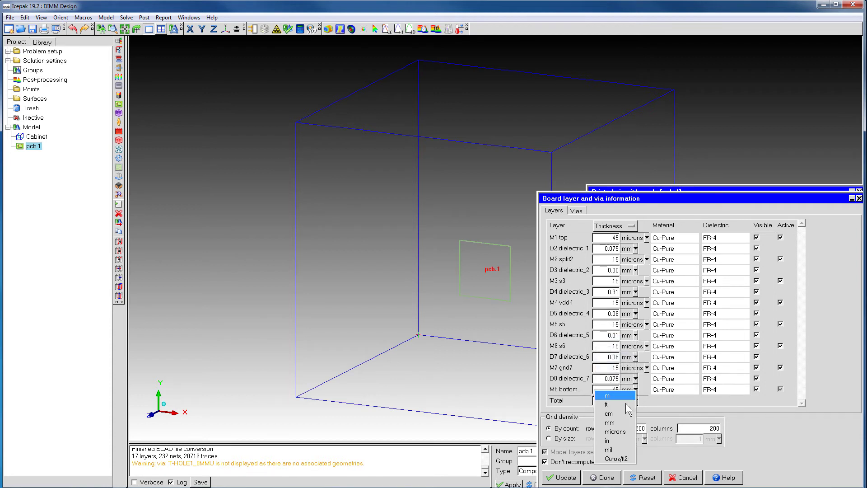
pyautogui.click(617, 433)
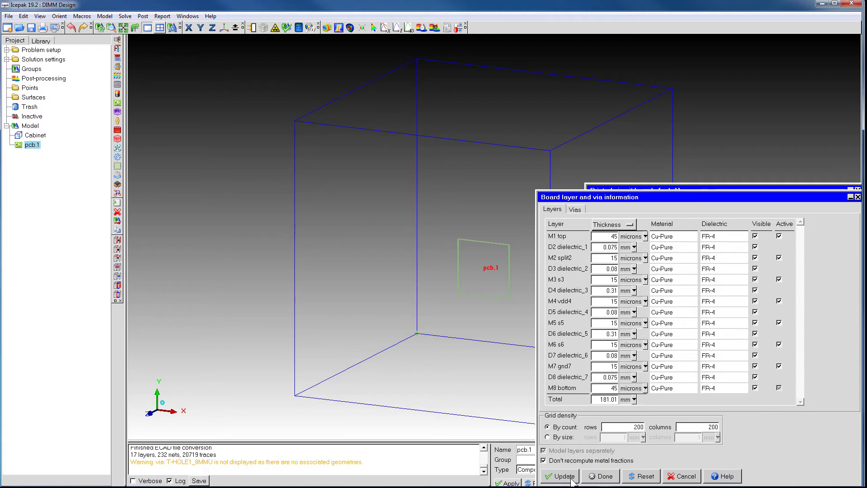
pyautogui.click(573, 480)
# Step: Close the layer and PCB settings, resizing the cabinet to contain the board
pyautogui.click(602, 479)
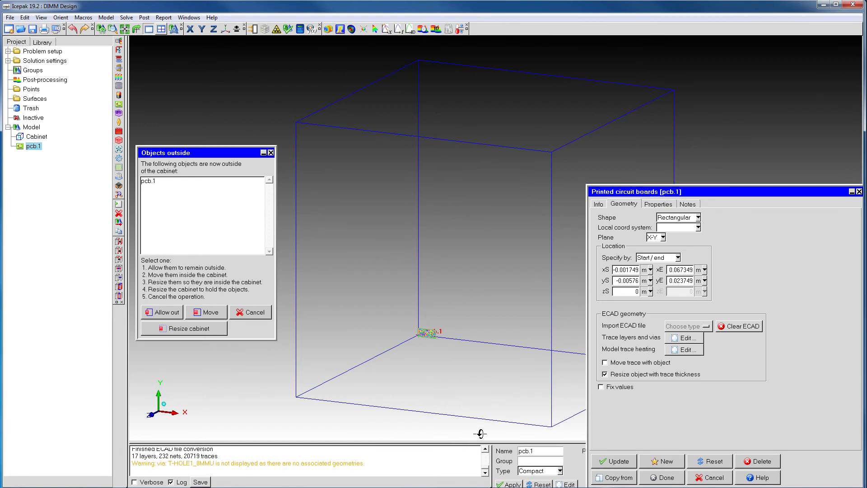
pyautogui.click(209, 330)
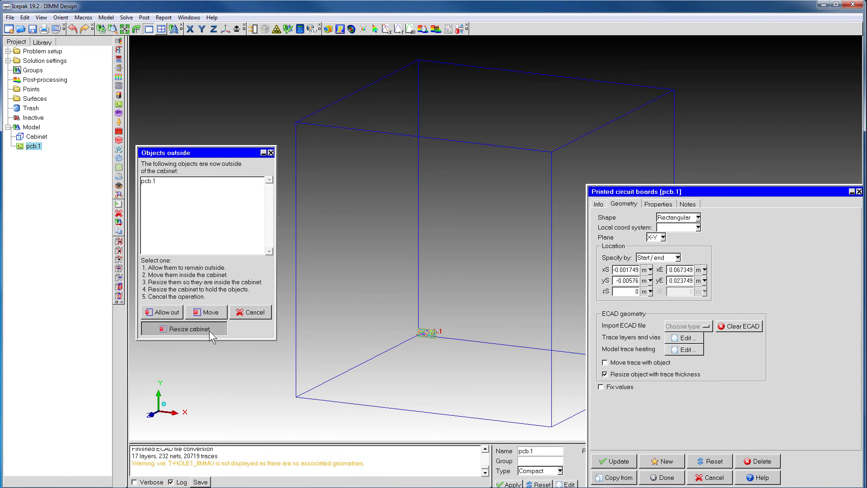
pyautogui.click(662, 477)
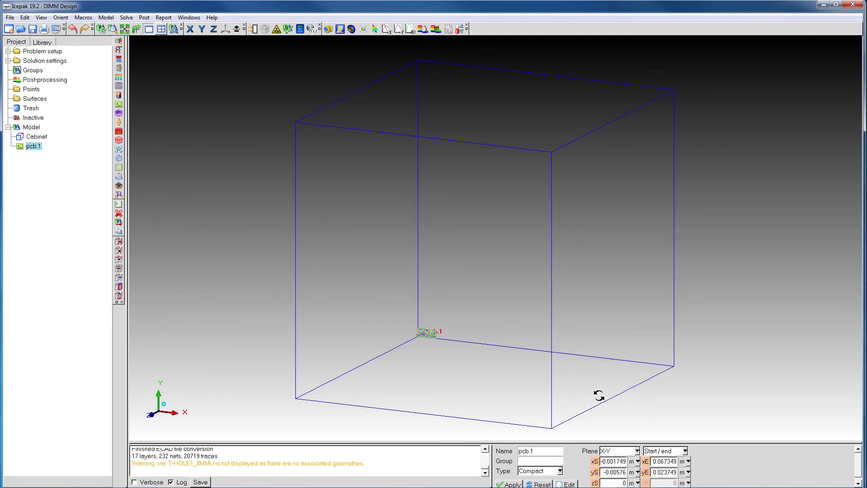
# Step: Autoscale the cabinet tightly around pcb.1 and zoom to fit
pyautogui.click(44, 138)
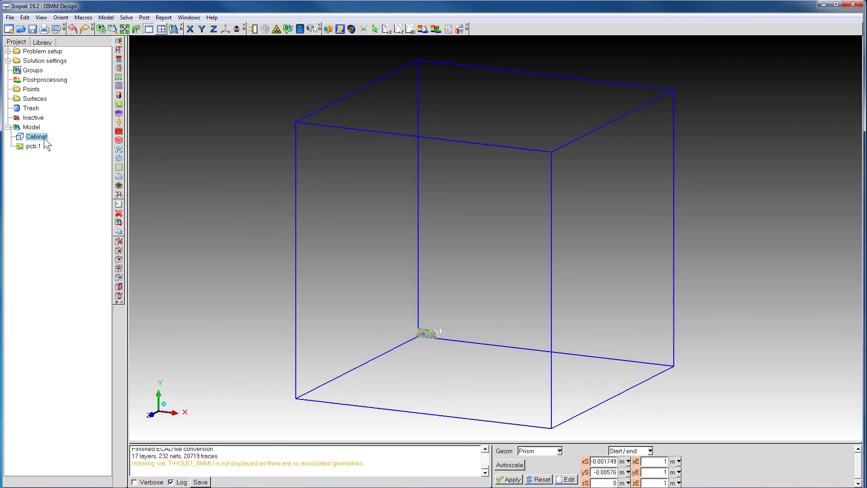
pyautogui.rightClick(45, 140)
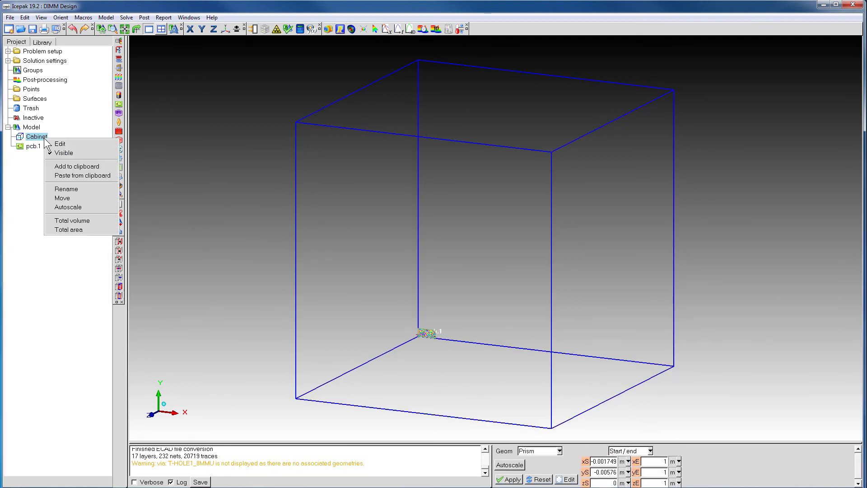
pyautogui.click(55, 207)
pyautogui.press('s')
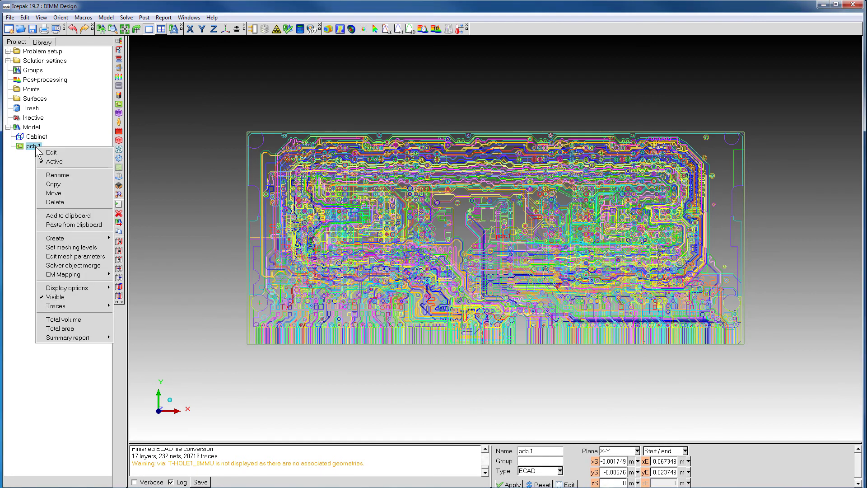
# Step: Review pcb.1's trace layer stackup, confirming metal thicknesses in microns, then close the settings
pyautogui.click(40, 153)
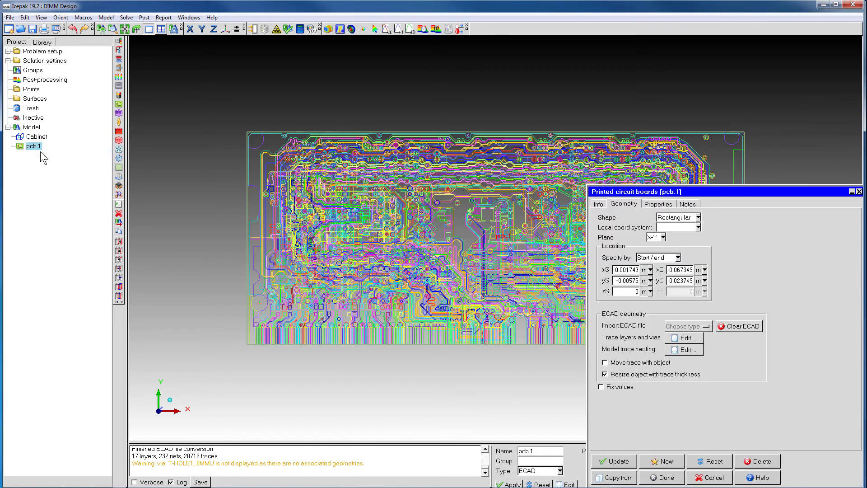
pyautogui.click(679, 338)
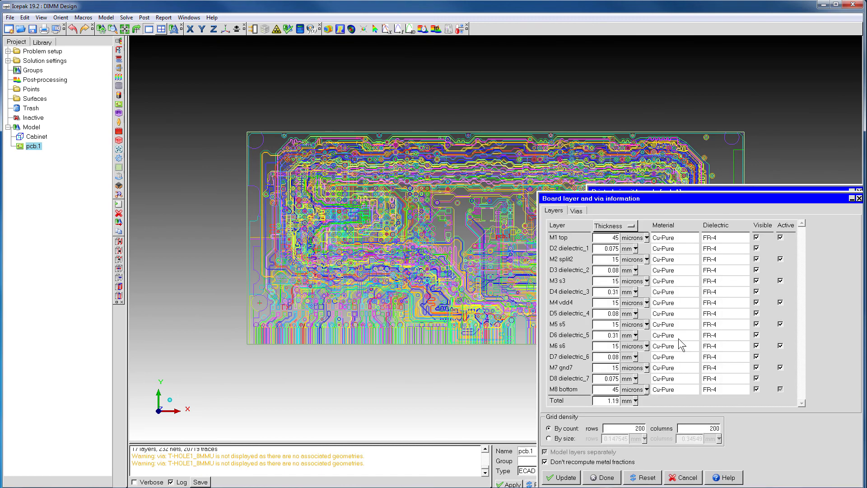
pyautogui.click(317, 469)
pyautogui.press('Escape')
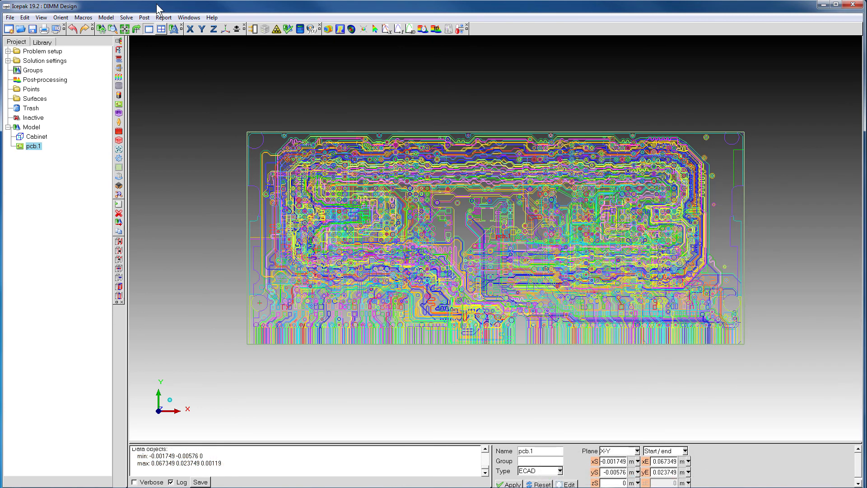